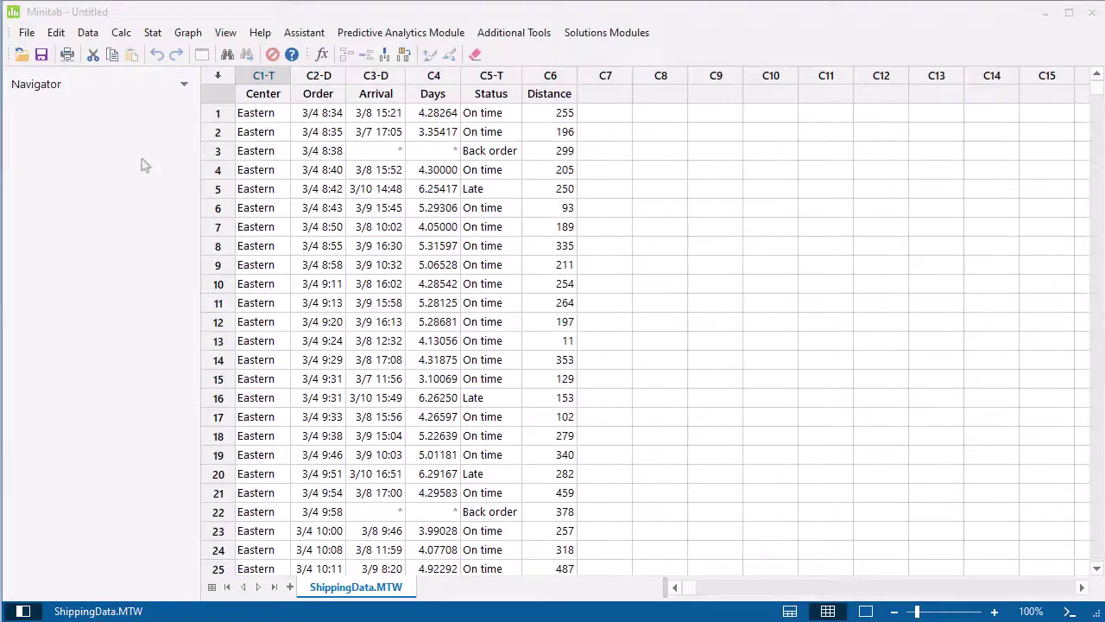
Open the Graph menu for the ShippingData.MTW worksheet.
left_click(186, 34)
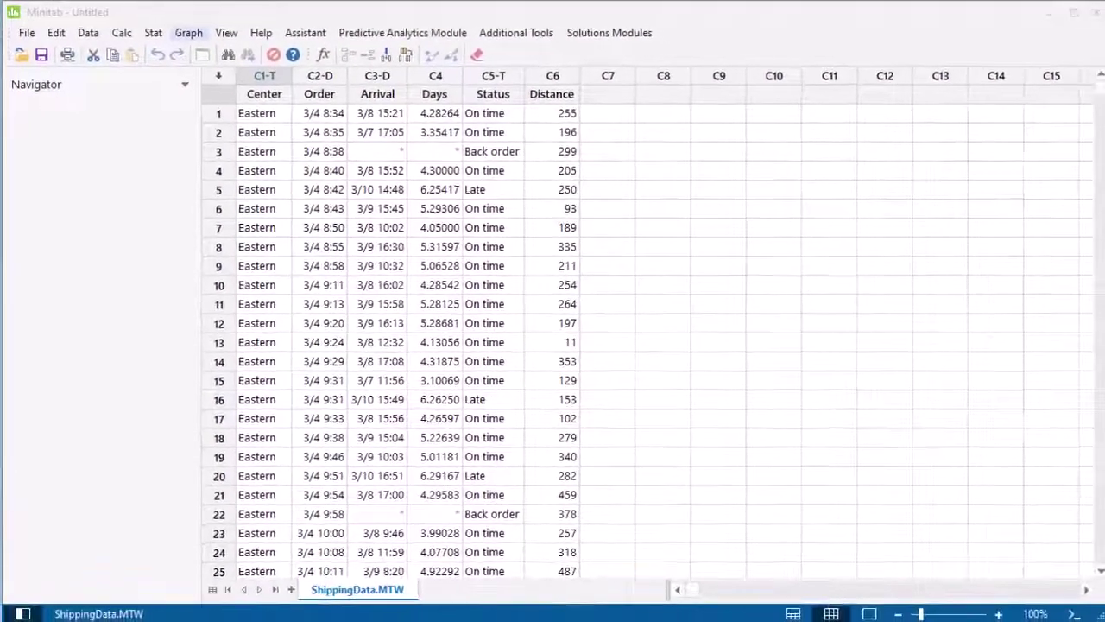
Create a With Fit histogram of Days, with Center in separate panels.
left_click(188, 32)
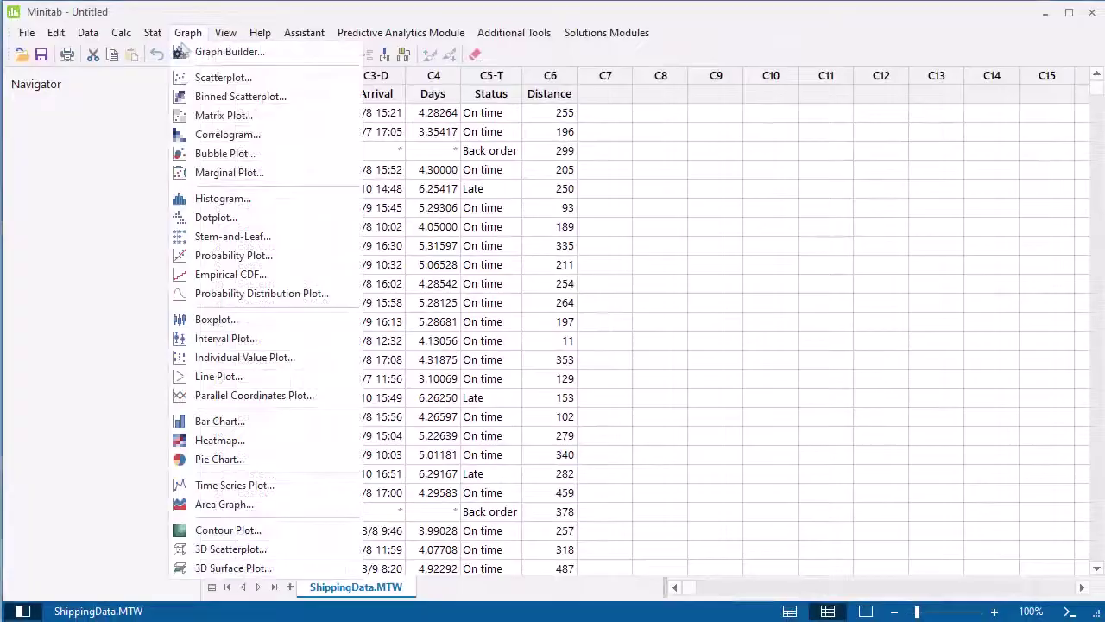
left_click(223, 199)
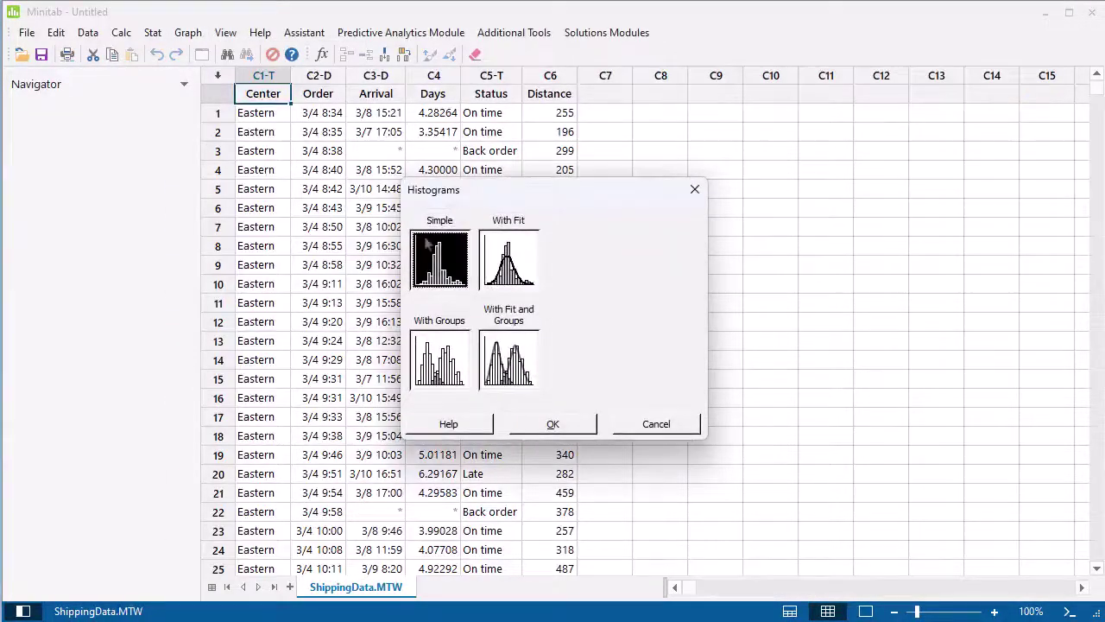
left_click(505, 259)
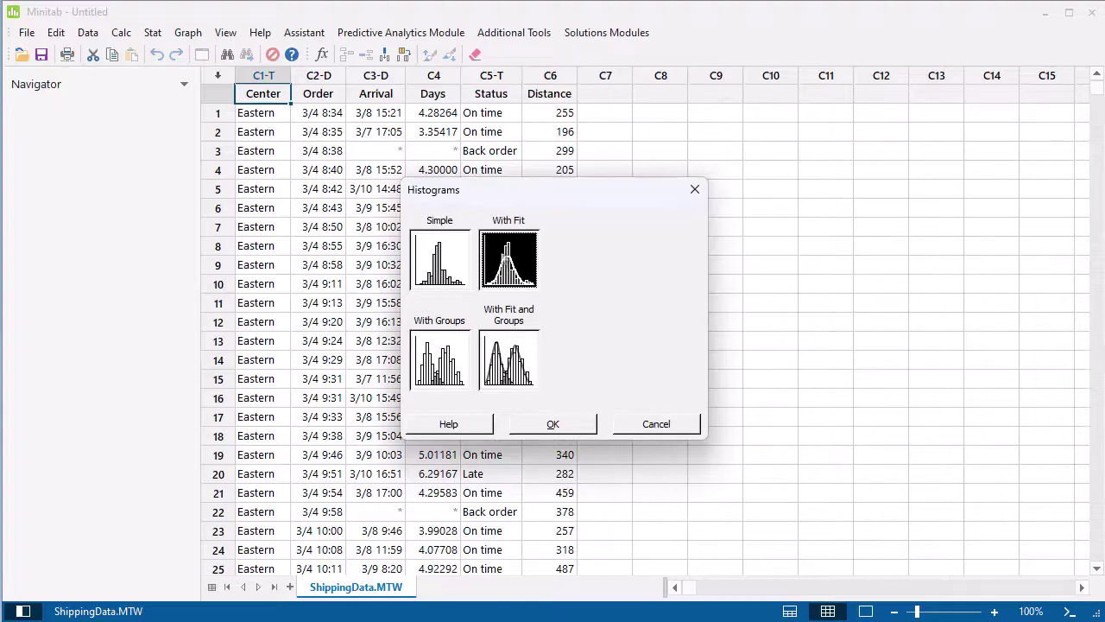
left_click(592, 423)
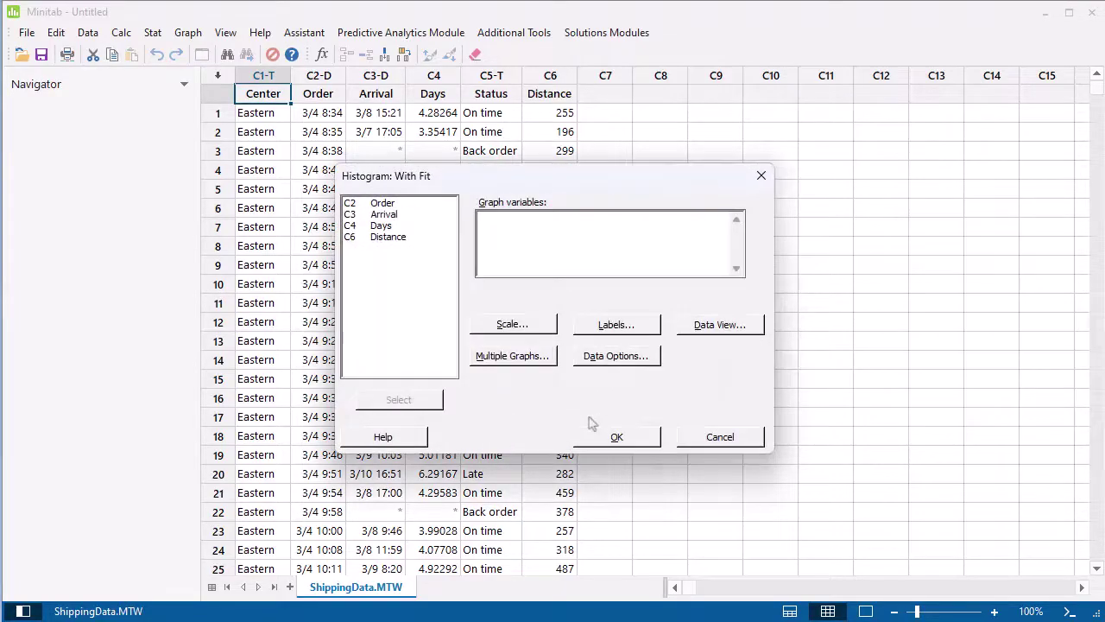
double_click(404, 227)
left_click(501, 357)
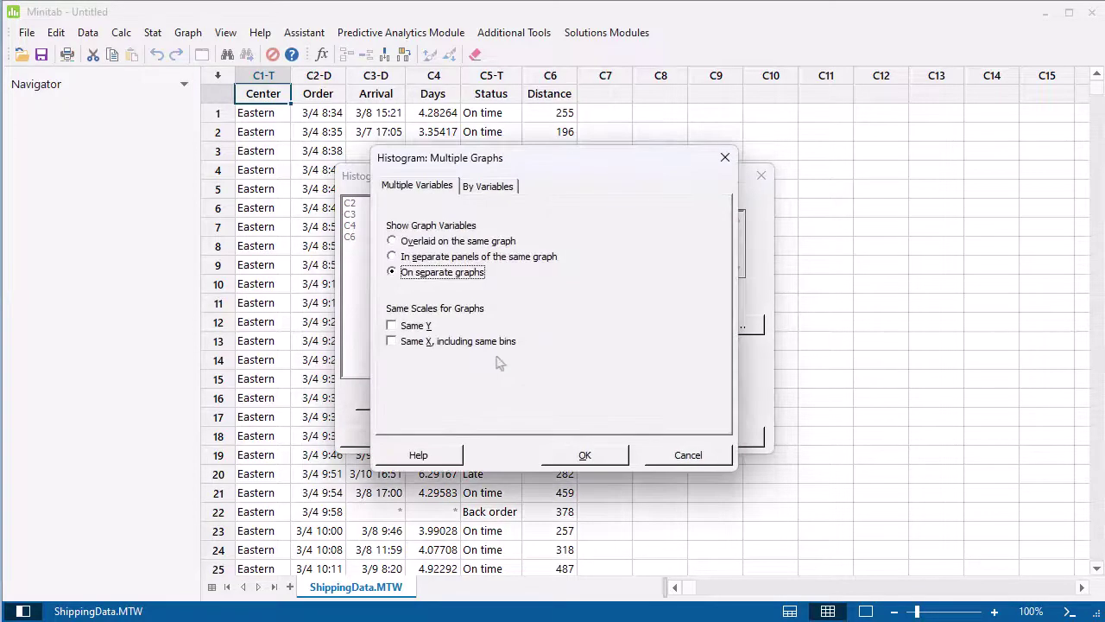
left_click(488, 190)
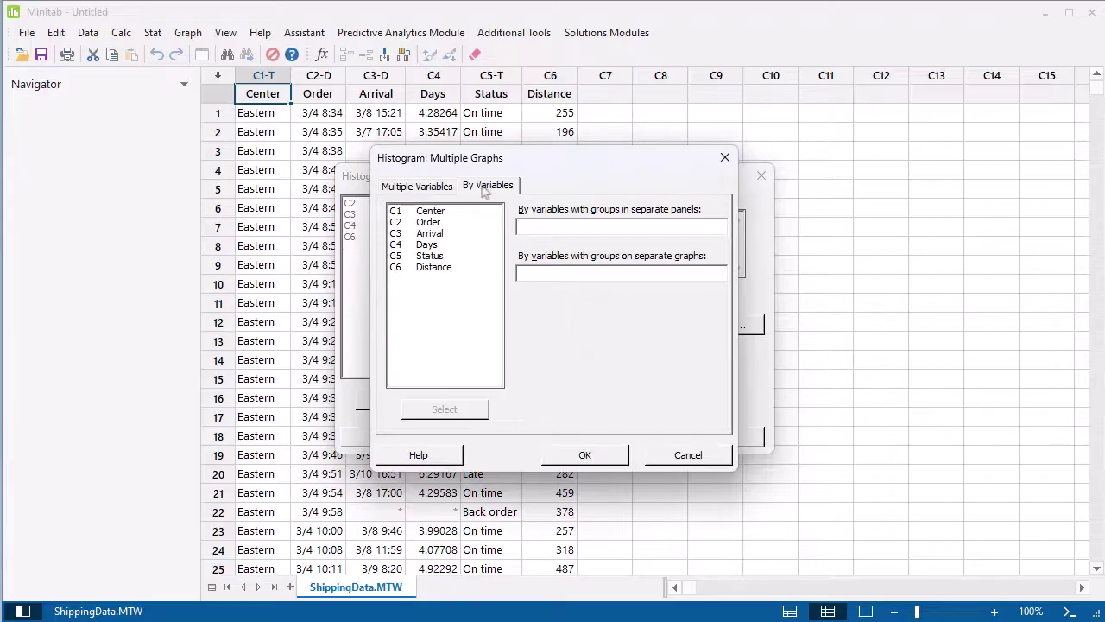
double_click(467, 213)
left_click(585, 455)
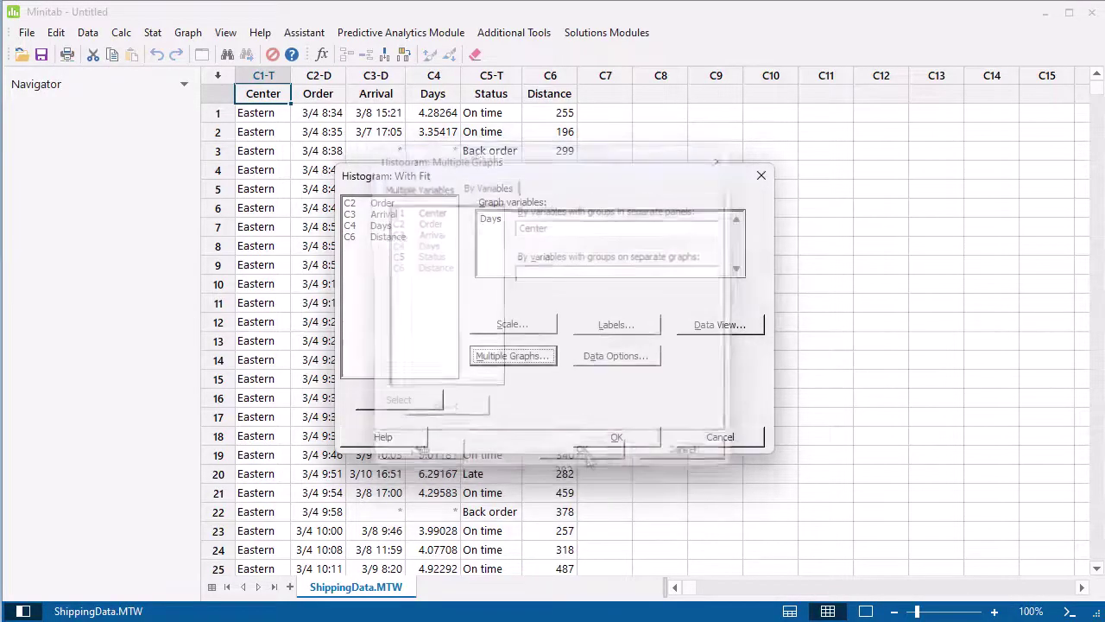
left_click(597, 441)
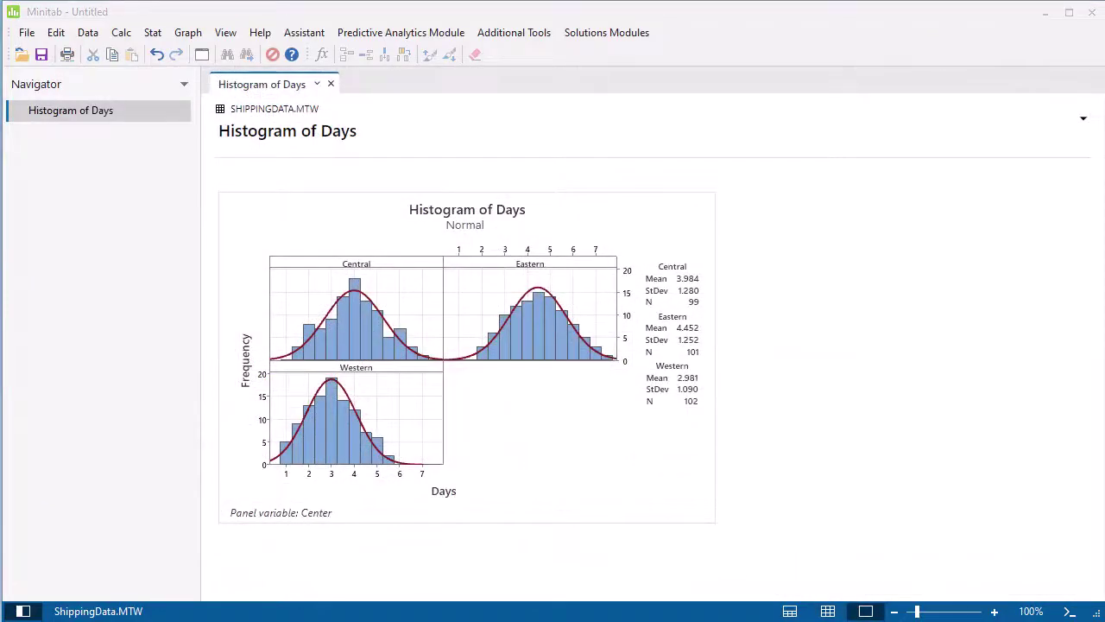
Give the histogram bars a Custom fill pattern with a dark blue background colour.
double_click(621, 439)
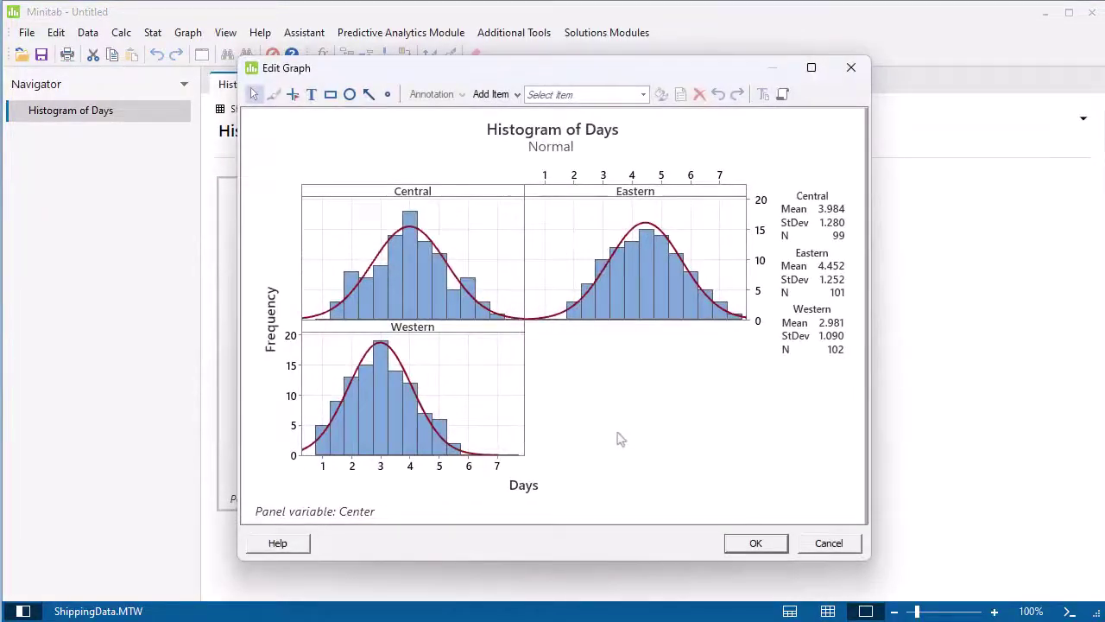
double_click(463, 309)
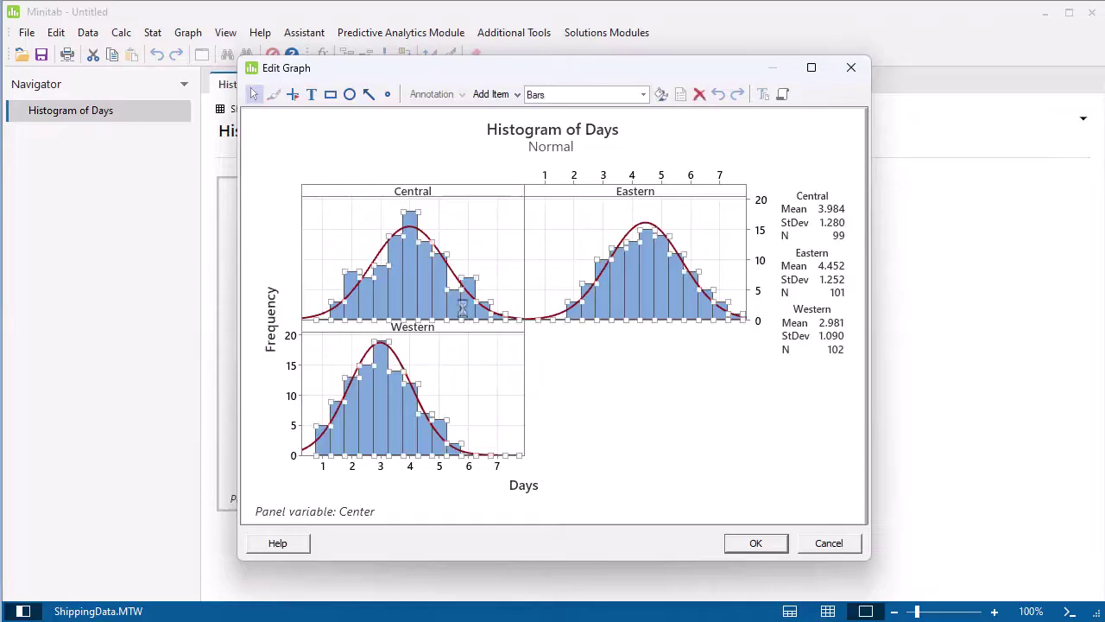
left_click(421, 247)
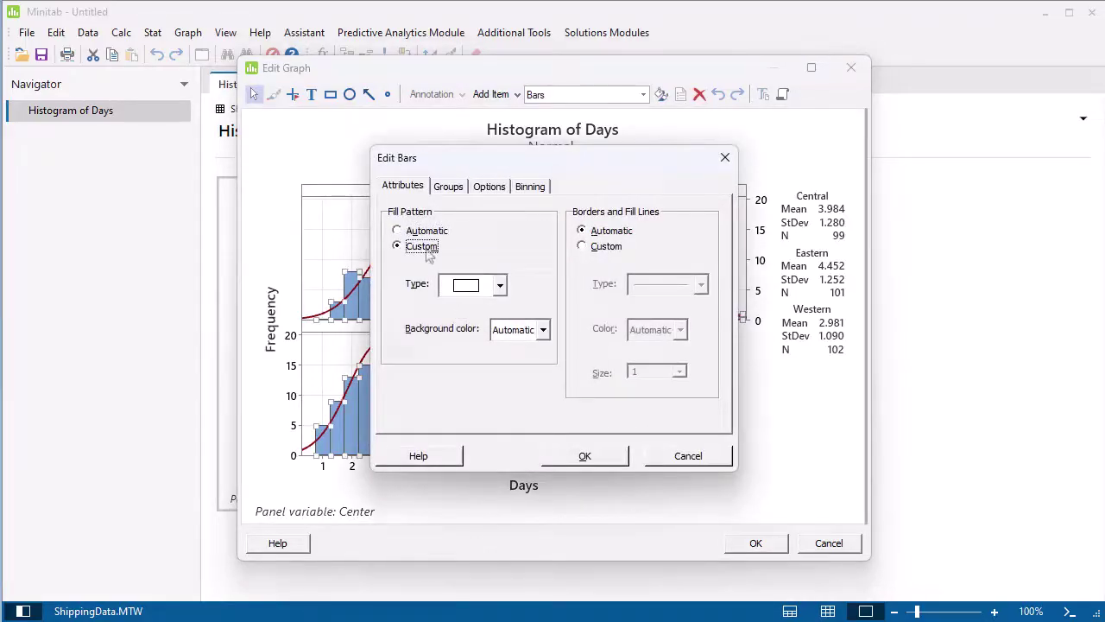
left_click(543, 330)
left_click(563, 407)
left_click(585, 456)
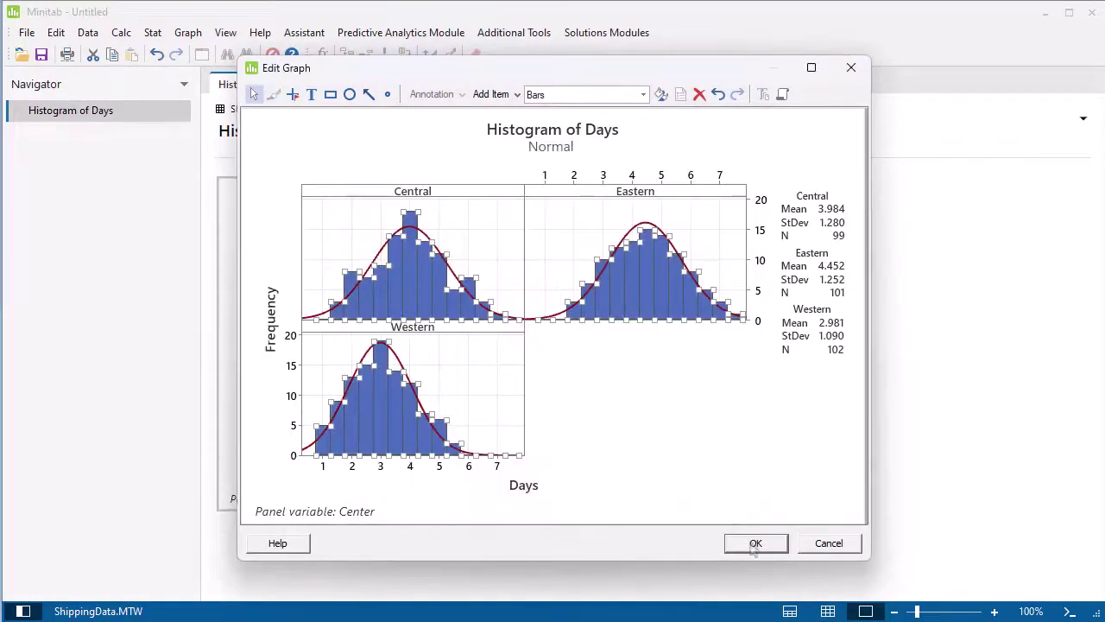
left_click(756, 543)
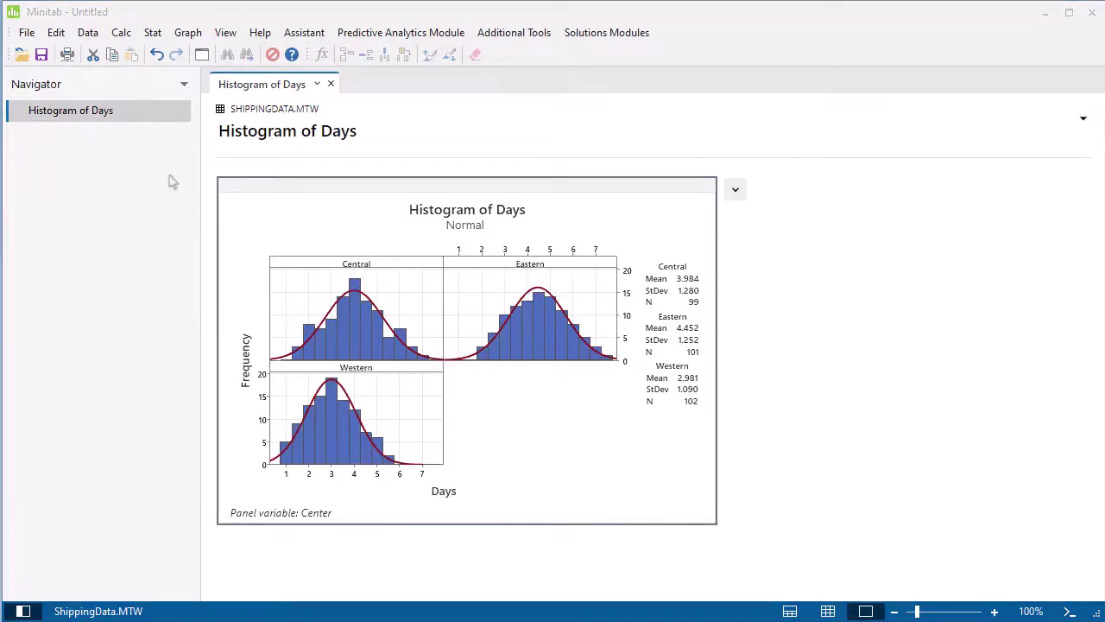
In Graph Builder, plot Days against Distance grouped by Center as a scatterplot.
left_click(189, 35)
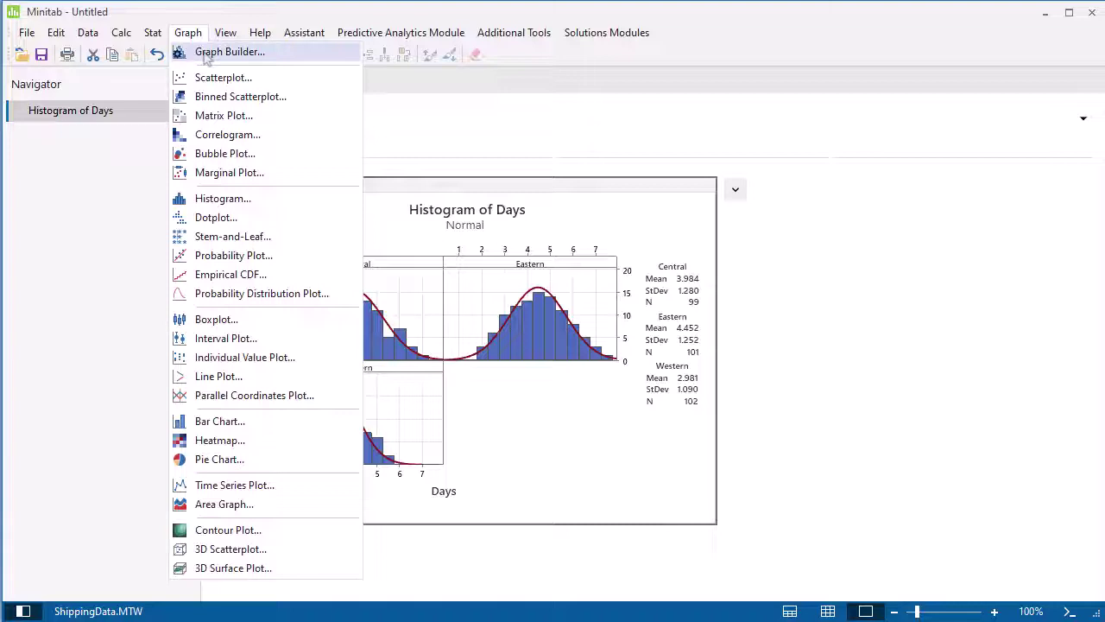
left_click(206, 56)
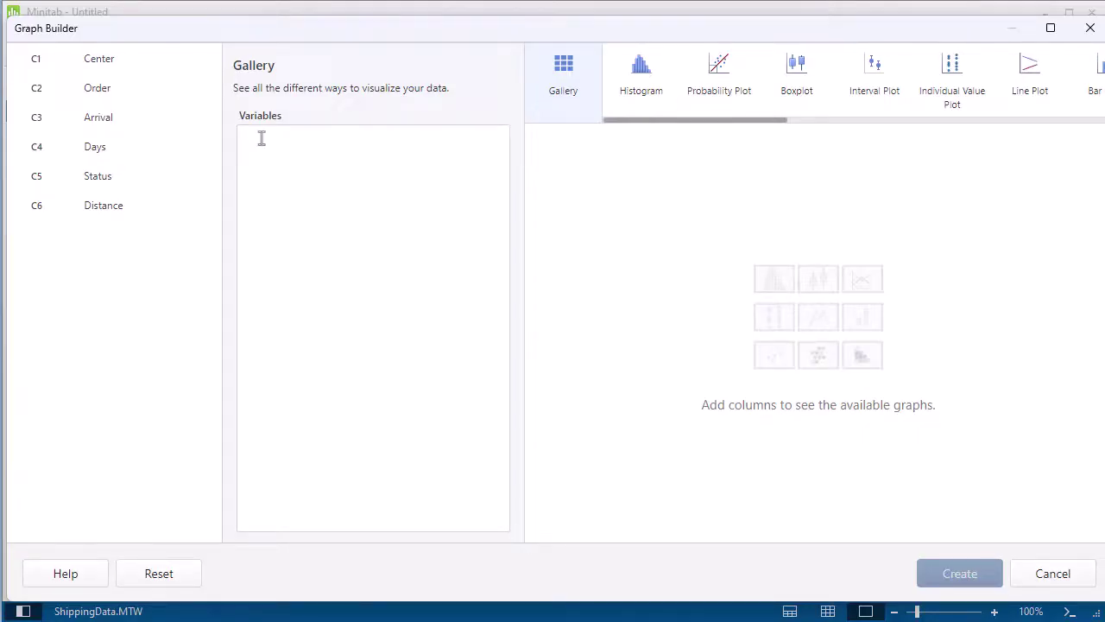
left_click_drag(198, 146, 289, 150)
left_click_drag(153, 208, 284, 172)
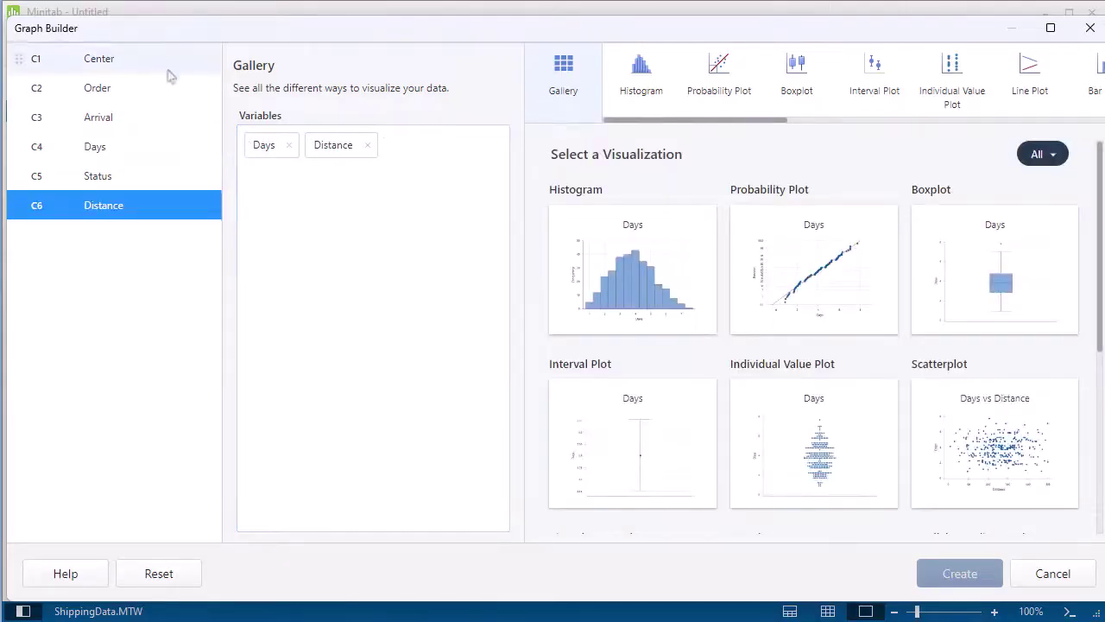
left_click_drag(167, 60, 326, 187)
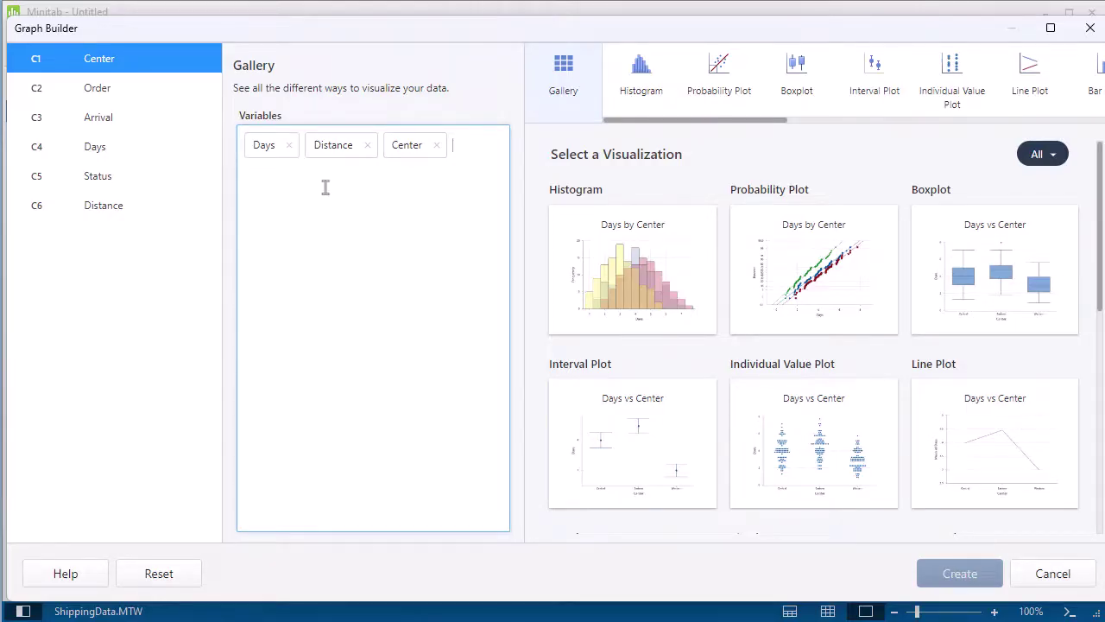
scroll(815, 337, "down", 6)
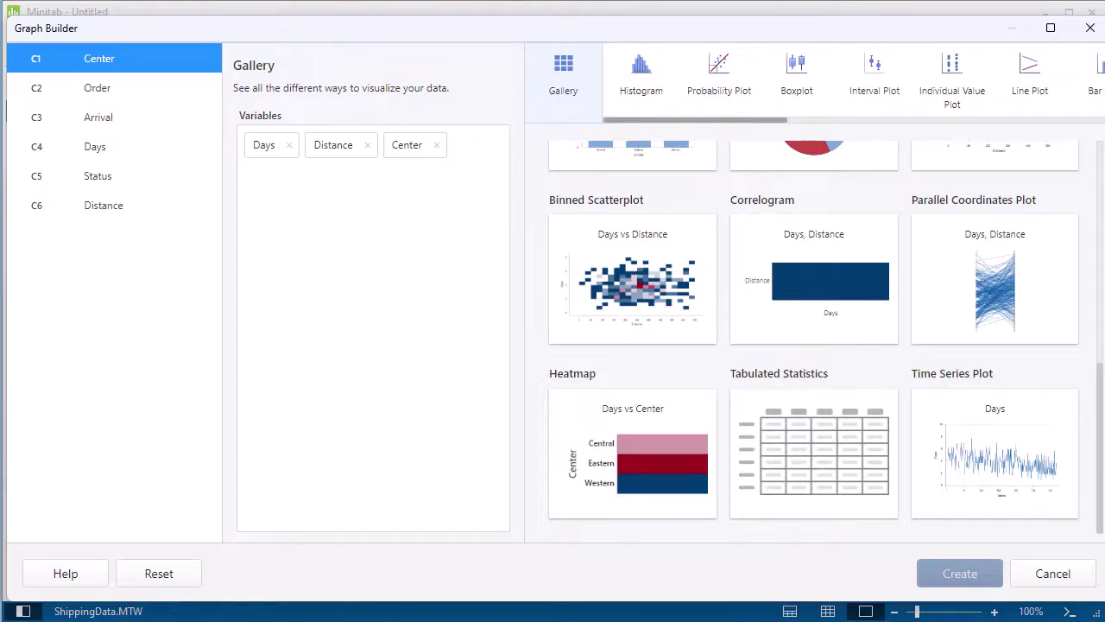
scroll(815, 334, "up", 5)
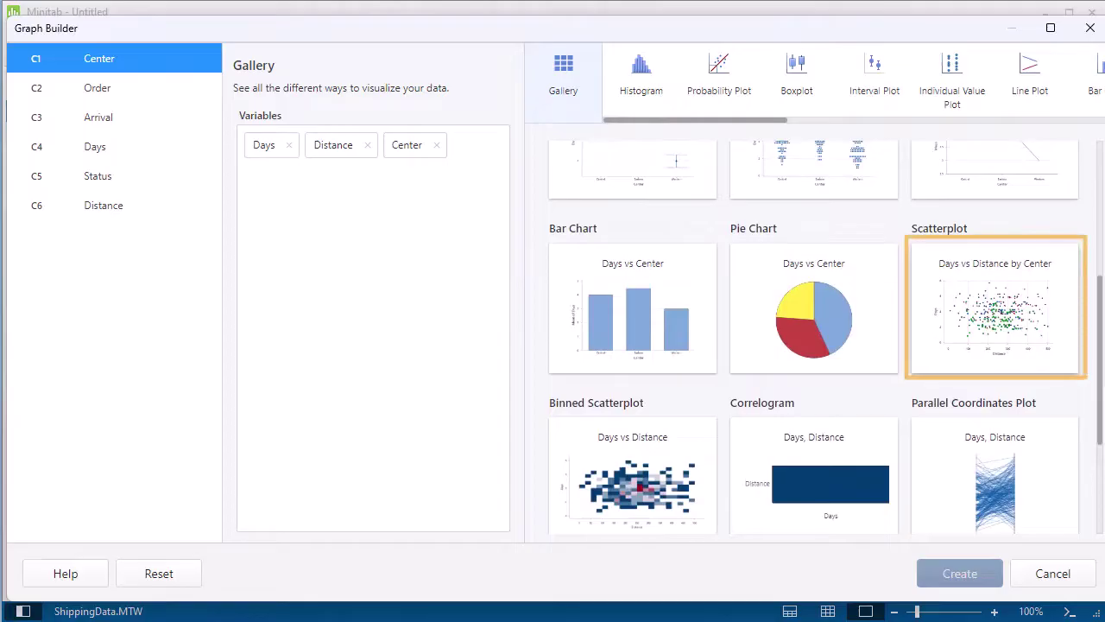
left_click(995, 308)
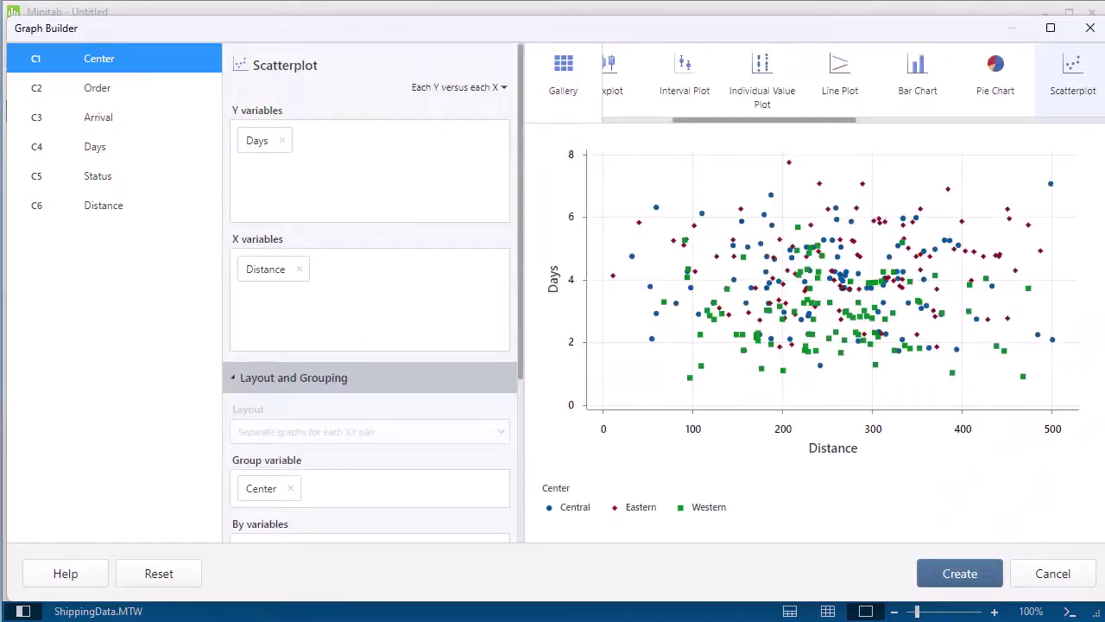
left_click(961, 573)
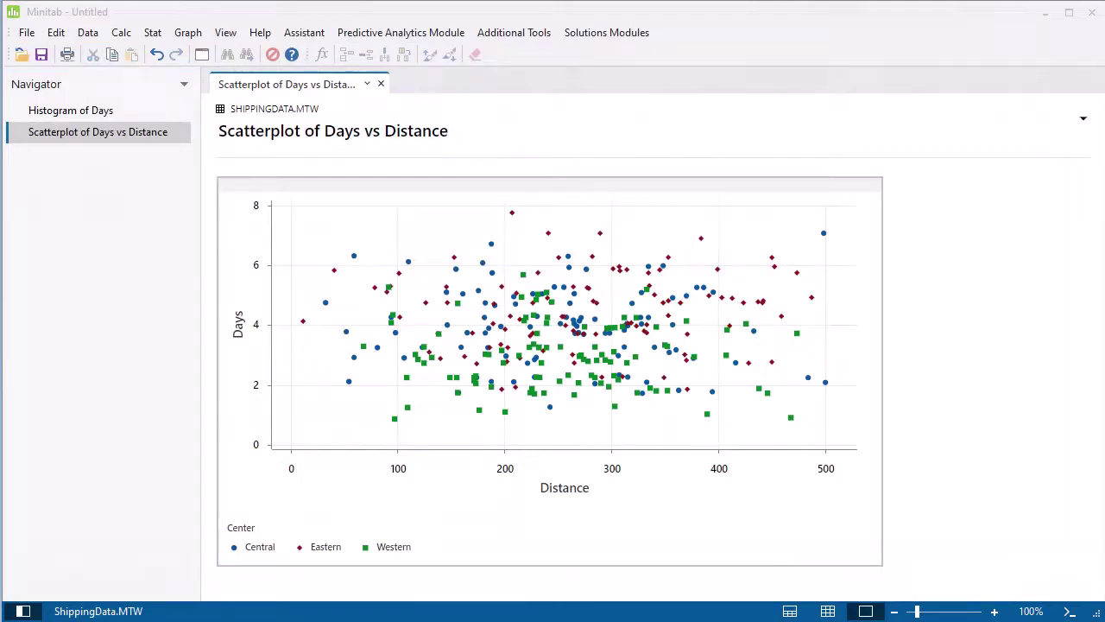
Open the scatterplot's graph menu from its dropdown arrow.
mouse_move(824, 233)
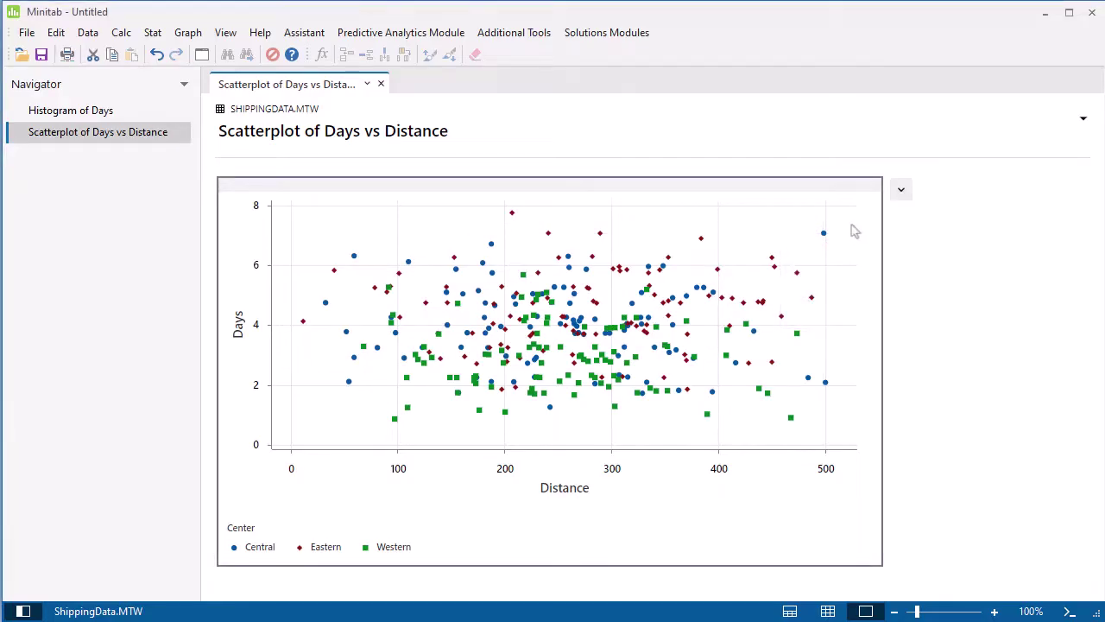
left_click(900, 189)
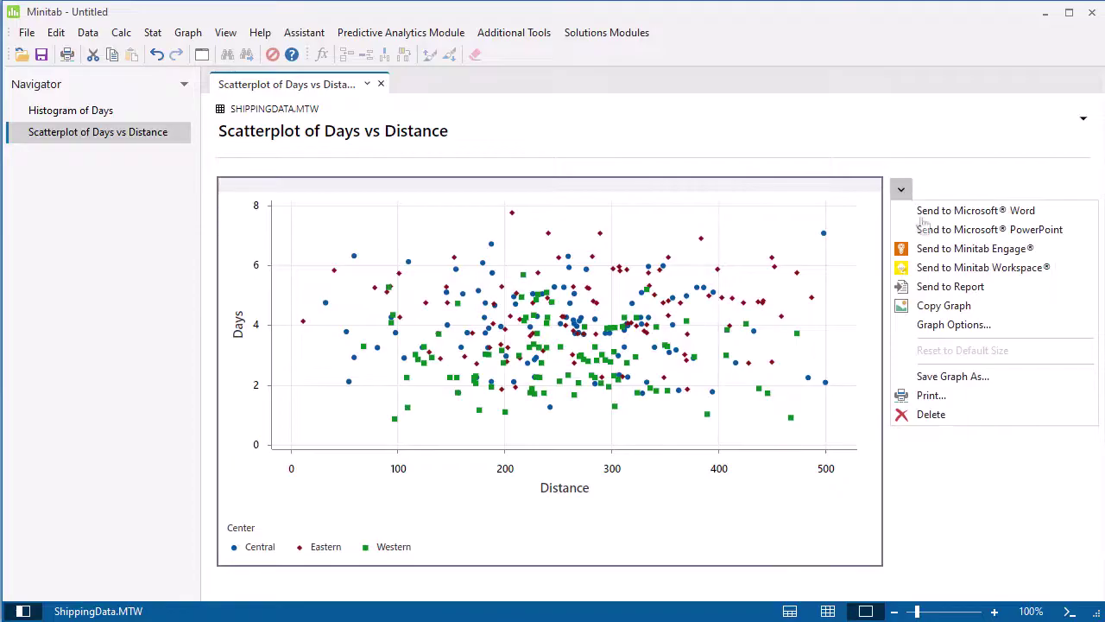
Title the scatterplot 'Delivery Days vs Shipping Distance' and add regression fit lines.
left_click(953, 324)
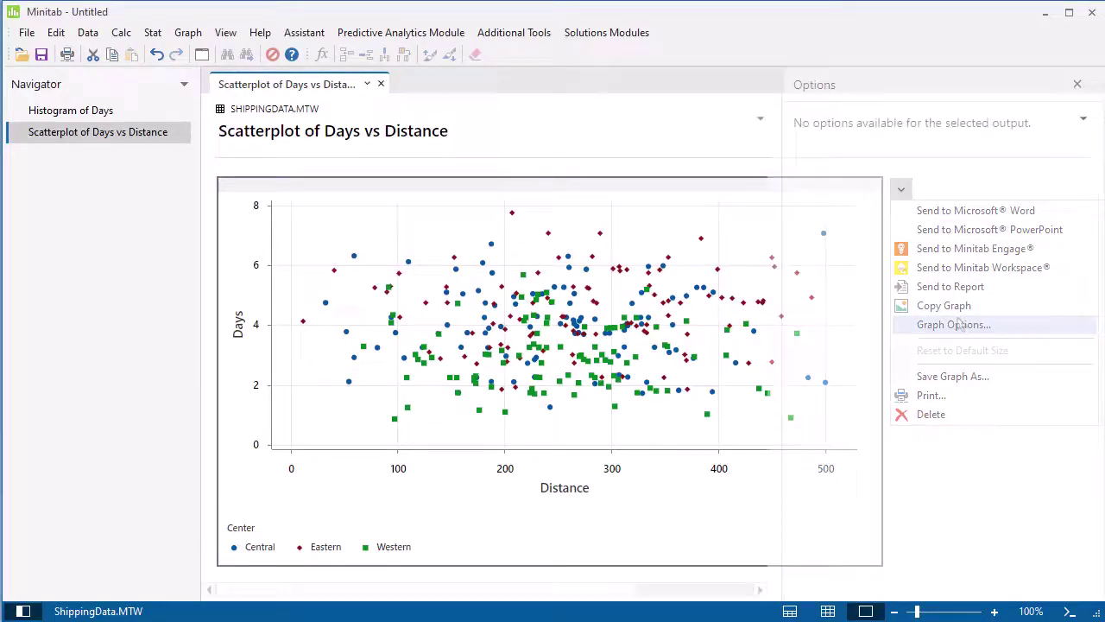
left_click(799, 148)
type("Delivery")
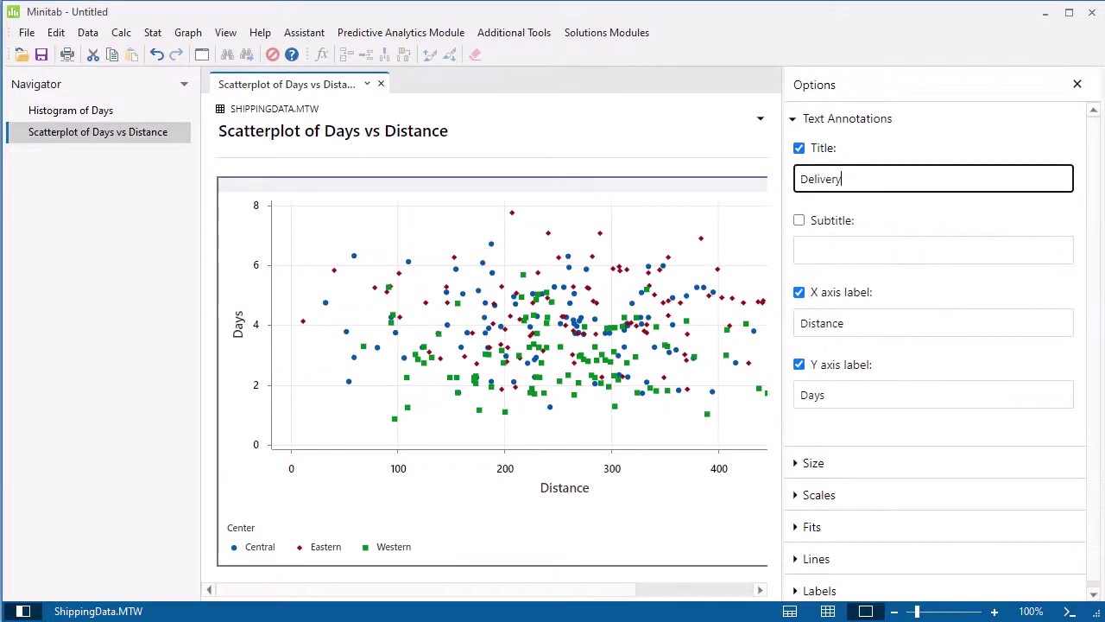
type(" Days vs Shipping Distance")
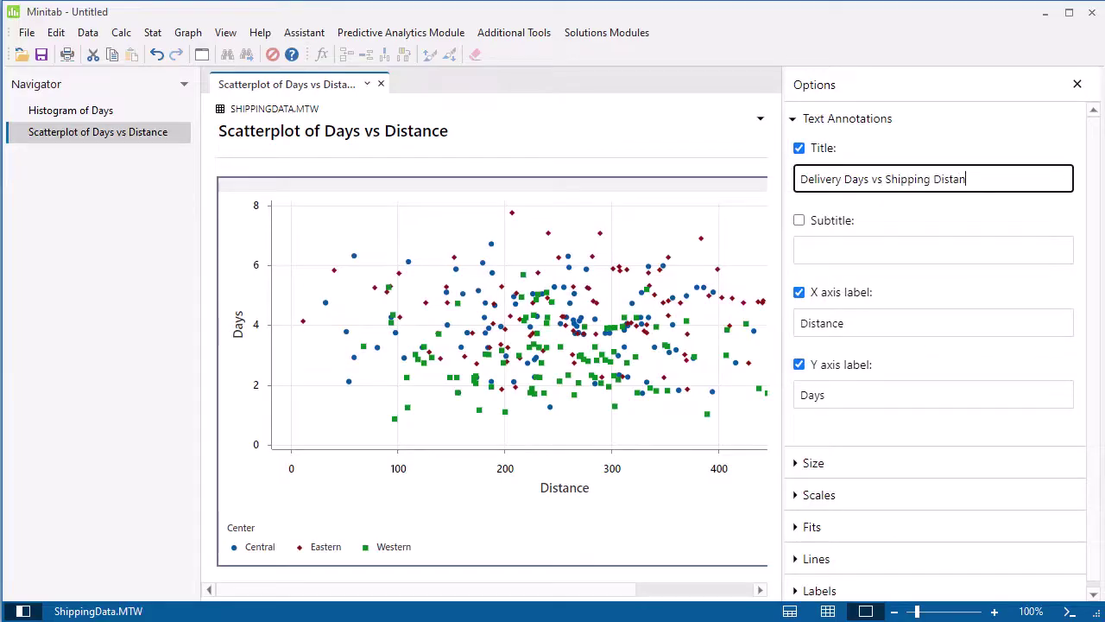
left_click(977, 518)
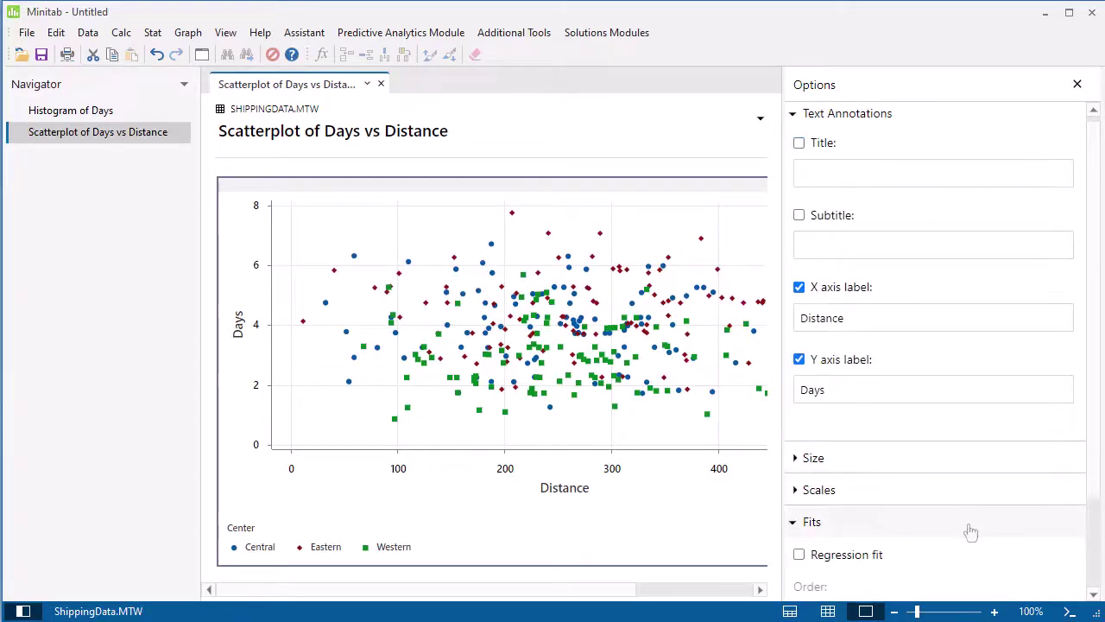
left_click(864, 554)
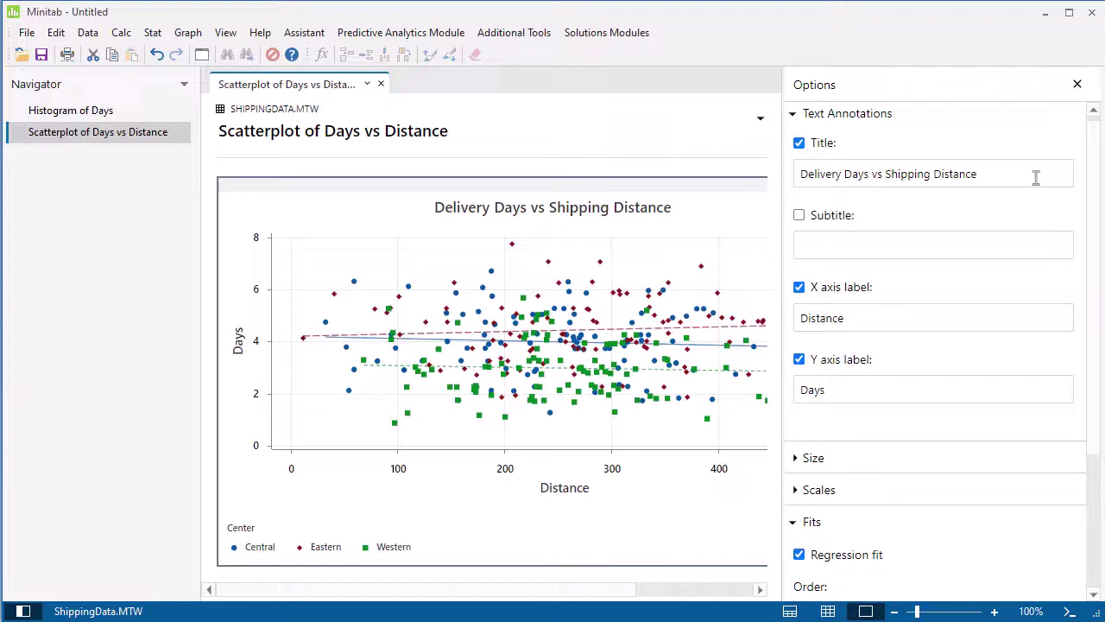
left_click(1077, 84)
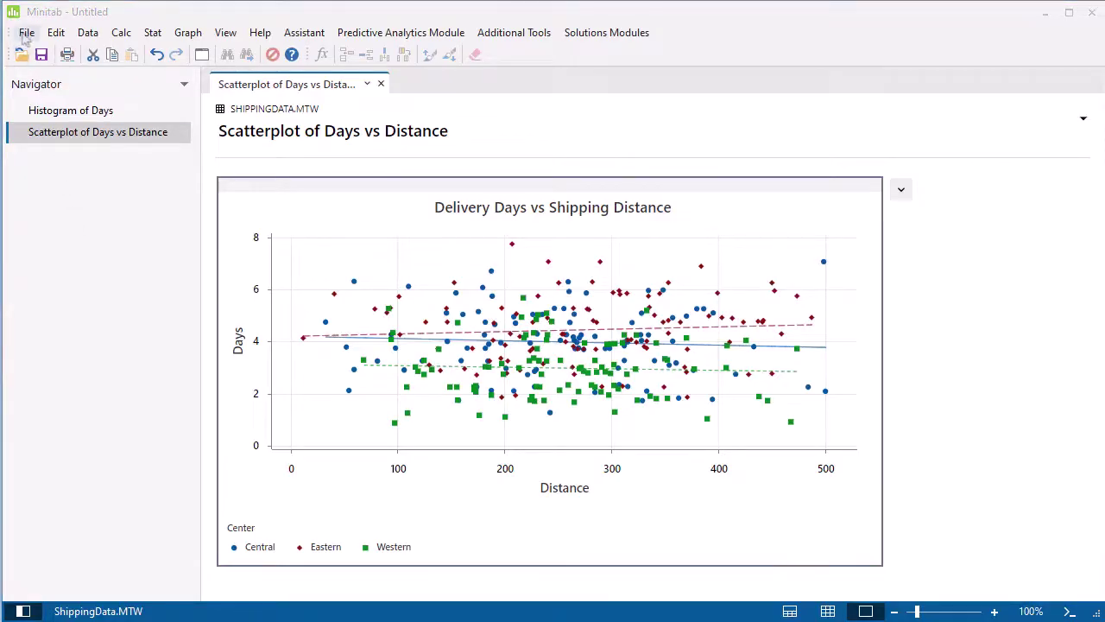
Choose Save Project from the File menu to bring up the Save Project As dialog.
left_click(27, 32)
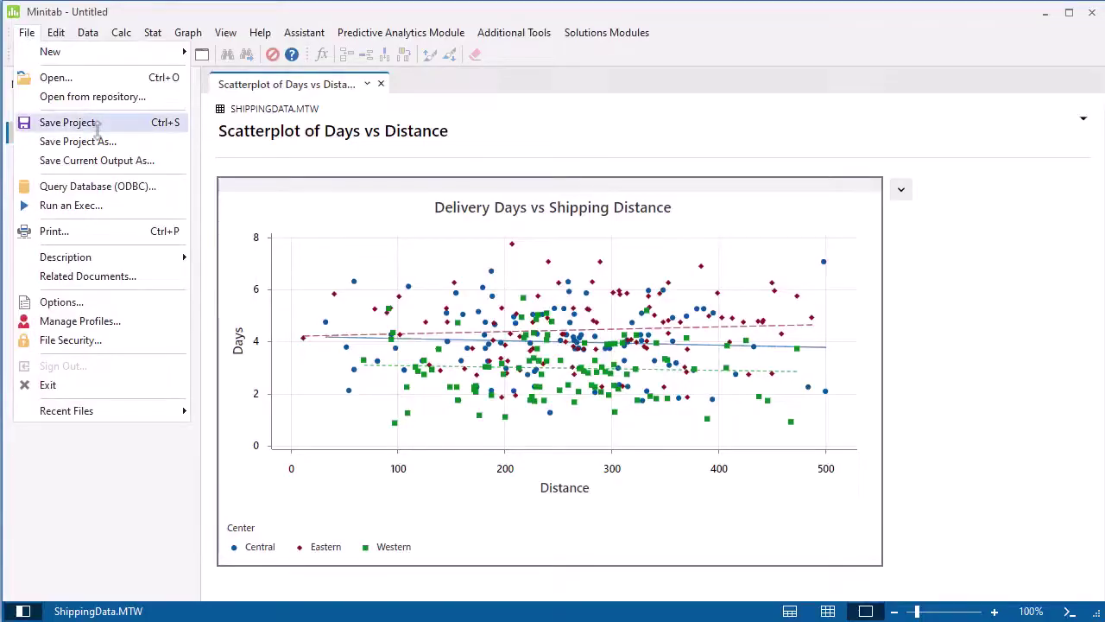
left_click(95, 124)
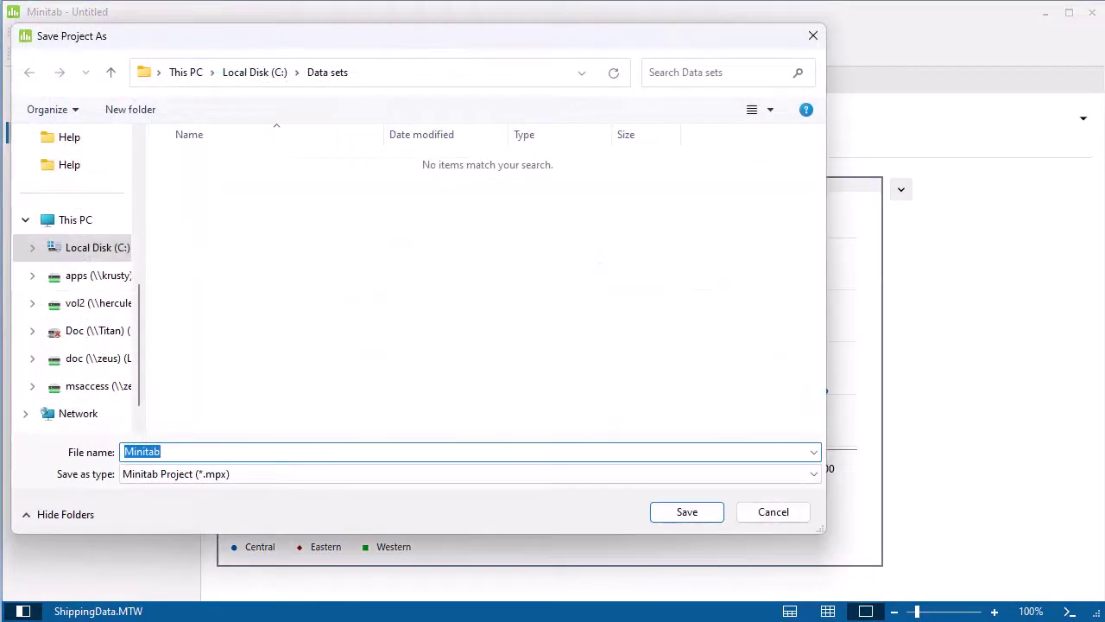